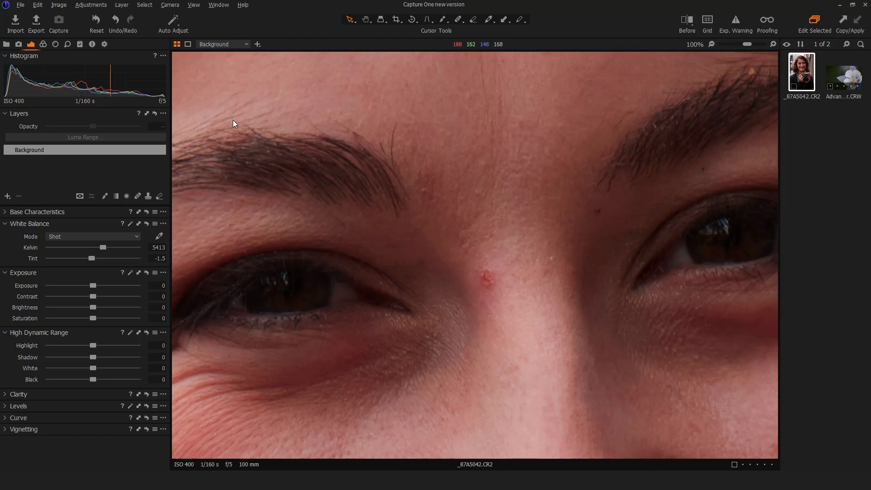
Step: Paint a heal spot over the red nose blemish with the healing mask tool, then hide it to compare
{"action": "left_click", "coordinate": [7, 196]}
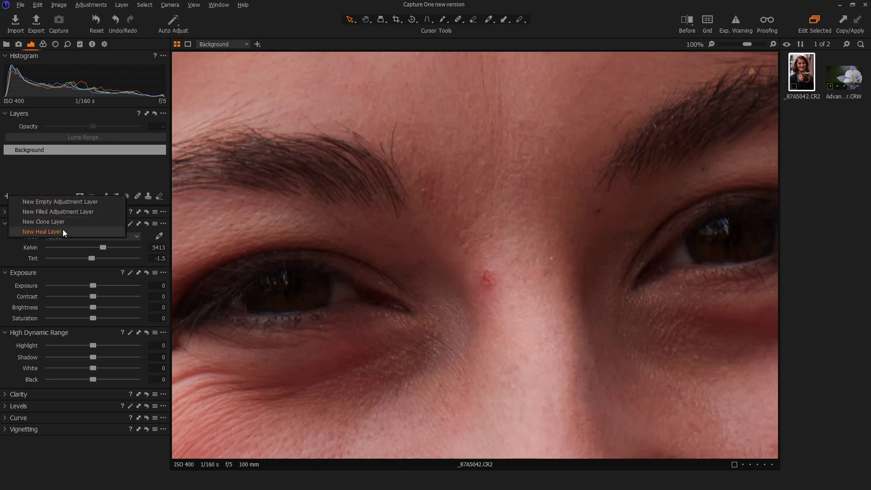
{"action": "left_click", "coordinate": [148, 173]}
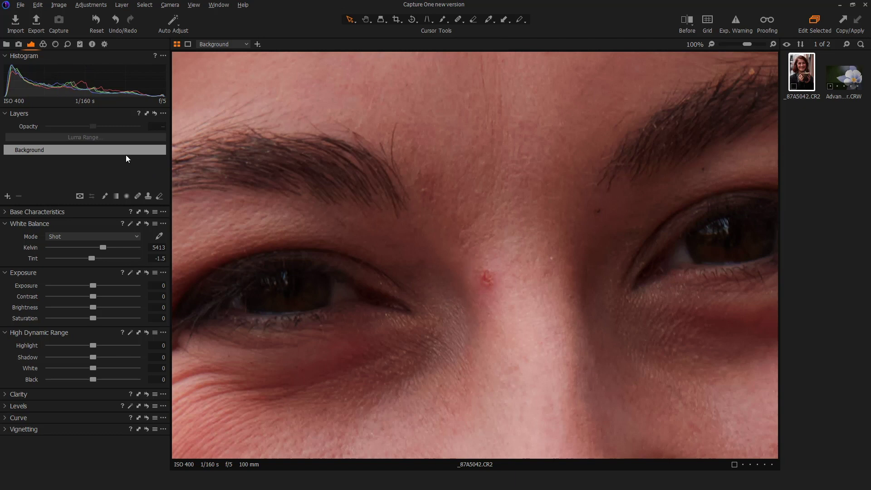
{"action": "left_click", "coordinate": [138, 198]}
{"action": "left_click", "coordinate": [486, 278]}
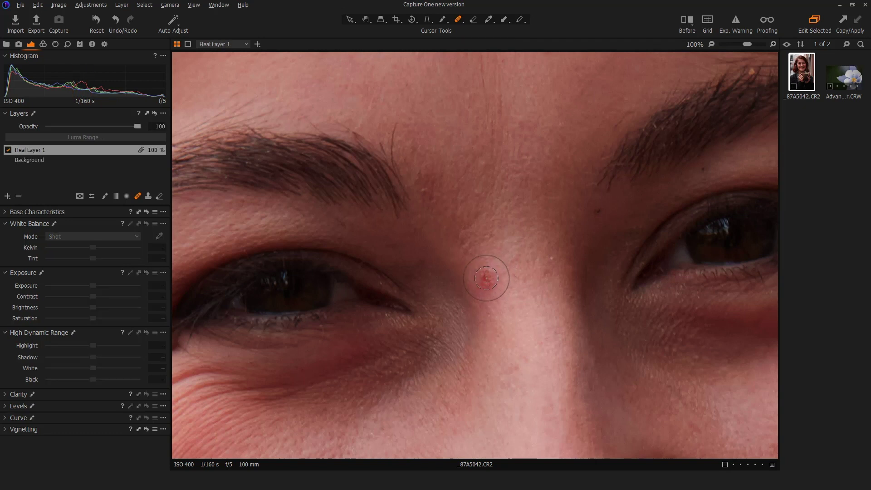
{"action": "left_click_drag", "start_coordinate": [486, 278], "coordinate": [487, 287]}
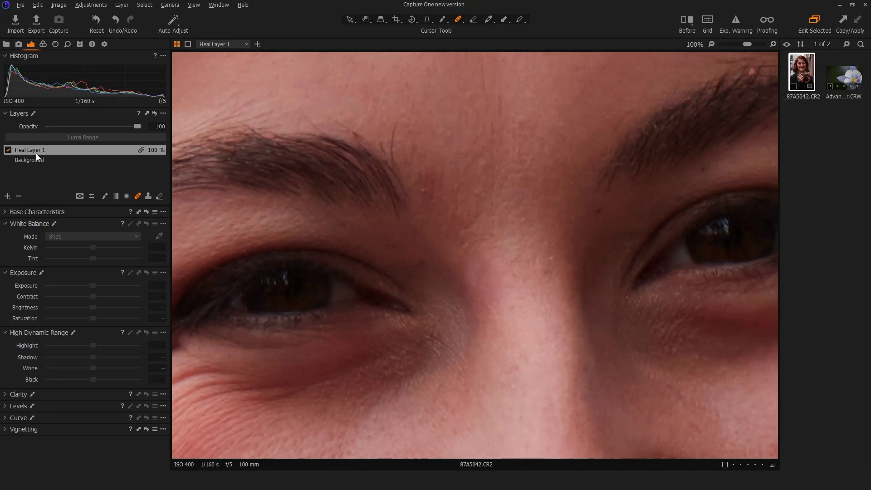
{"action": "left_click", "coordinate": [9, 150]}
Step: Toggle Heal Layer 1 to compare, then move the heal source onto cleaner skin
{"action": "left_click", "coordinate": [8, 149]}
{"action": "left_click", "coordinate": [8, 149]}
{"action": "left_click", "coordinate": [8, 150]}
{"action": "mouse_move", "coordinate": [475, 337]}
{"action": "left_mouse_down"}
{"action": "mouse_move", "coordinate": [497, 331]}
{"action": "mouse_move", "coordinate": [519, 288]}
{"action": "mouse_move", "coordinate": [509, 225]}
{"action": "mouse_move", "coordinate": [480, 227]}
{"action": "mouse_move", "coordinate": [502, 241]}
{"action": "left_mouse_up"}
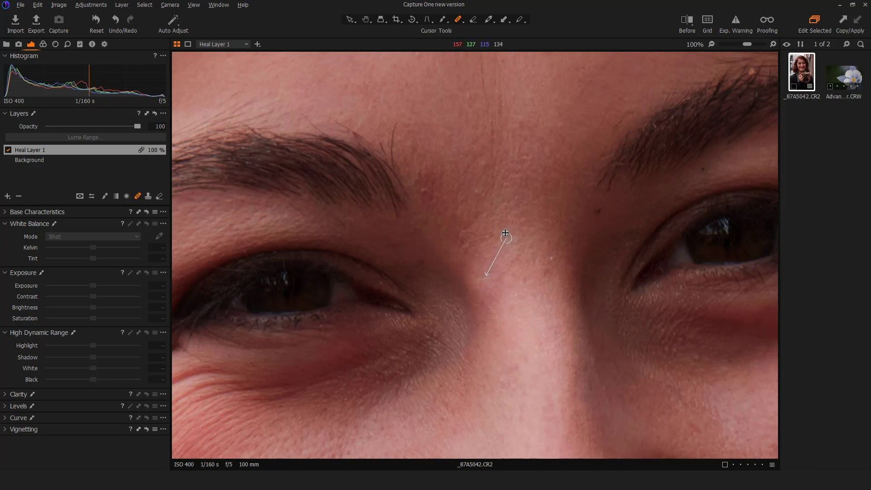
{"action": "mouse_move", "coordinate": [508, 240]}
{"action": "left_mouse_down"}
{"action": "mouse_move", "coordinate": [527, 256]}
{"action": "mouse_move", "coordinate": [475, 305]}
{"action": "mouse_move", "coordinate": [473, 331]}
{"action": "mouse_move", "coordinate": [483, 334]}
{"action": "left_mouse_up"}
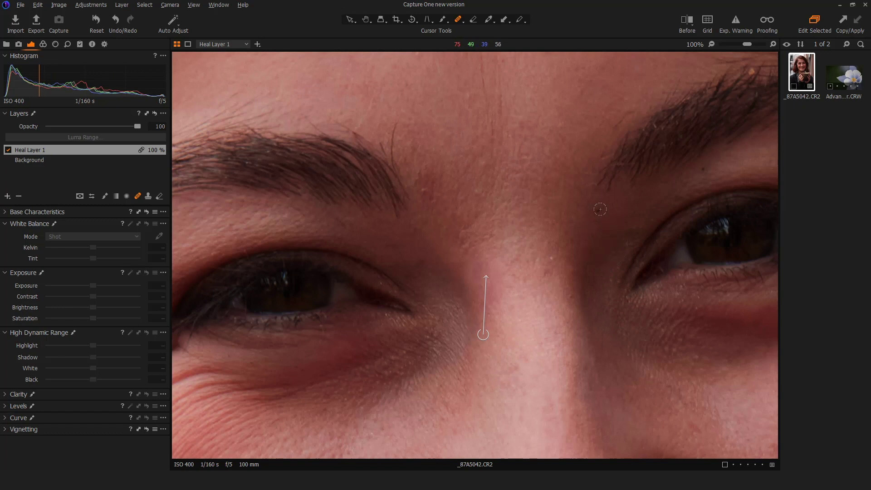
Step: Heal further spots near the right eye, along the nose bridge and at the inner brow
{"action": "left_click_drag", "start_coordinate": [597, 210], "coordinate": [597, 212]}
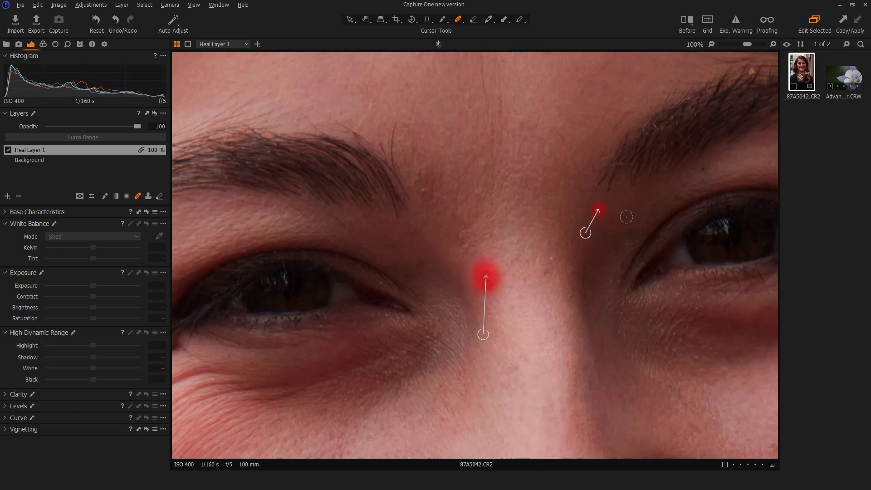
{"action": "left_click", "coordinate": [541, 272]}
{"action": "left_click", "coordinate": [569, 297]}
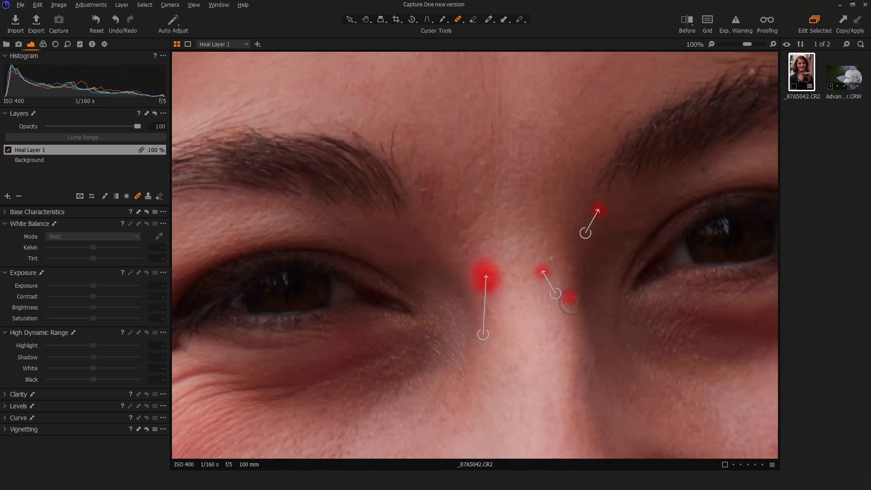
{"action": "left_click", "coordinate": [508, 369]}
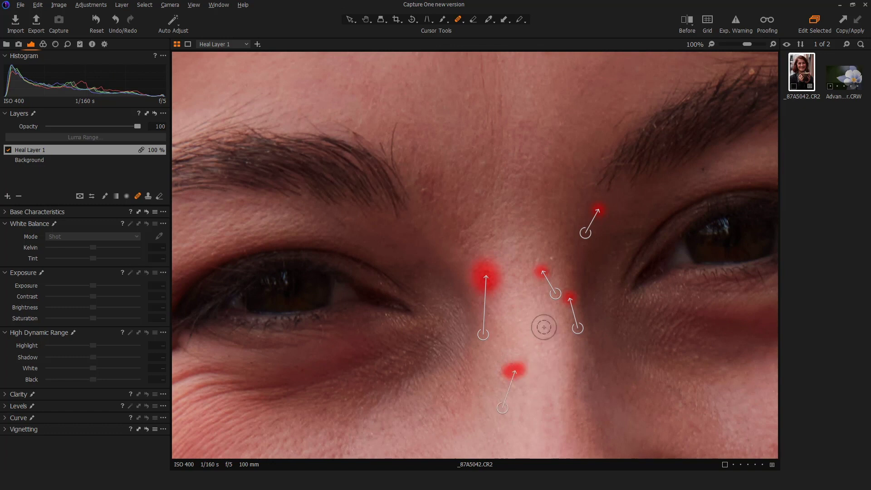
{"action": "left_click", "coordinate": [421, 190]}
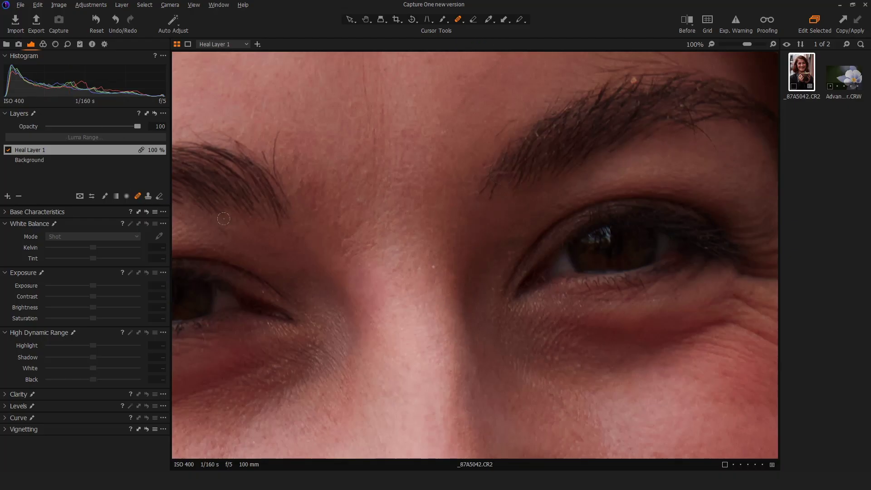
{"action": "left_click_drag", "start_coordinate": [311, 230], "coordinate": [480, 243]}
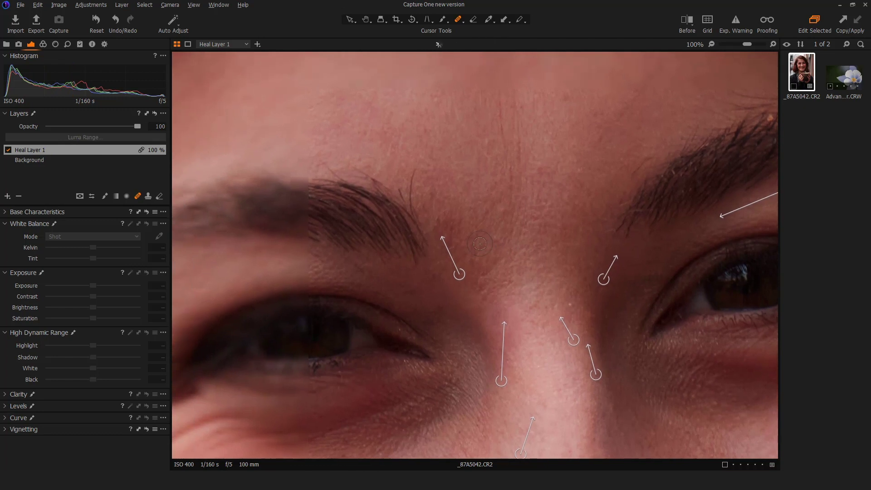
Step: Clone over the stray hair at the inner brow end, sampling skin beside the eyebrow
{"action": "left_click", "coordinate": [149, 197]}
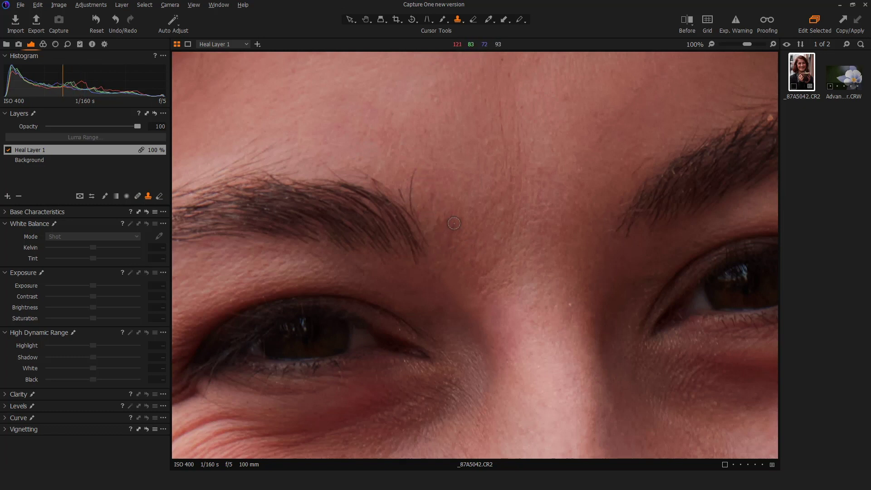
{"action": "left_click", "coordinate": [429, 207], "text": "alt"}
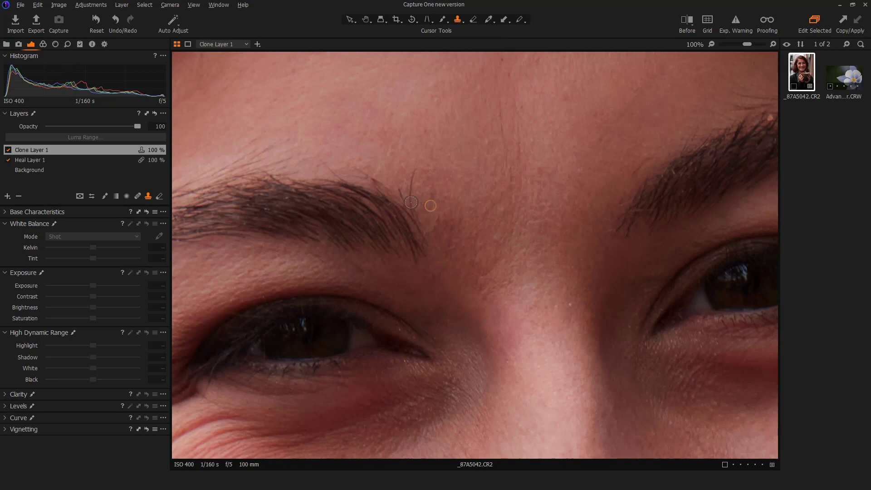
{"action": "mouse_move", "coordinate": [411, 202]}
{"action": "left_mouse_down"}
{"action": "mouse_move", "coordinate": [416, 164]}
{"action": "mouse_move", "coordinate": [449, 168]}
{"action": "left_mouse_up"}
{"action": "left_click", "coordinate": [138, 196]}
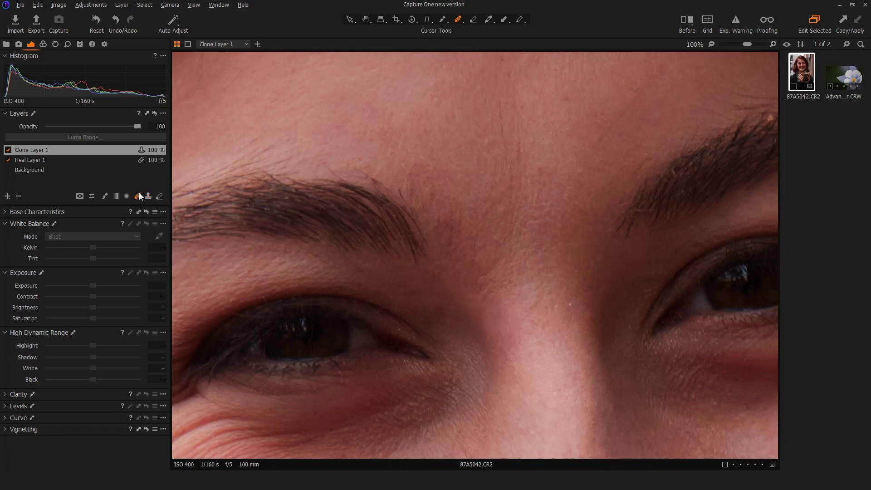
Step: With Heal Layer 1 selected, heal the remaining spot beside the nose bridge
{"action": "left_click", "coordinate": [570, 306]}
{"action": "left_click", "coordinate": [571, 305]}
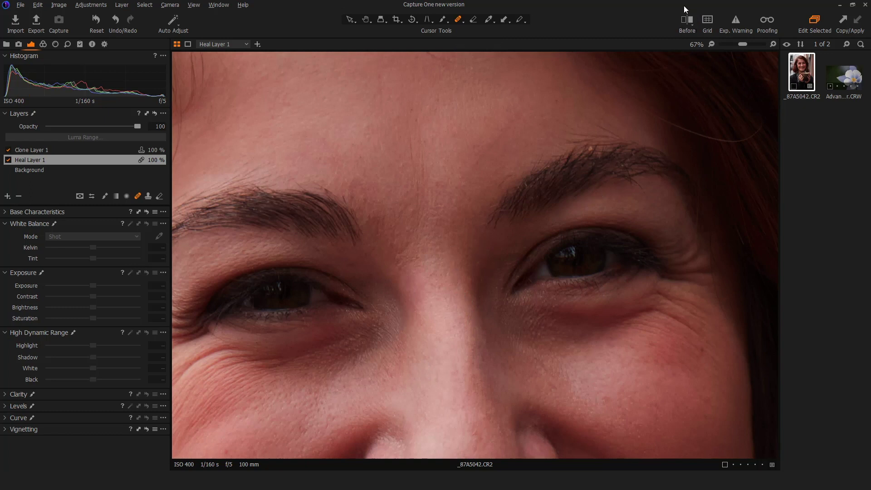
Step: View the unretouched original, zoom out, then return to the retouched face
{"action": "left_click", "coordinate": [689, 19]}
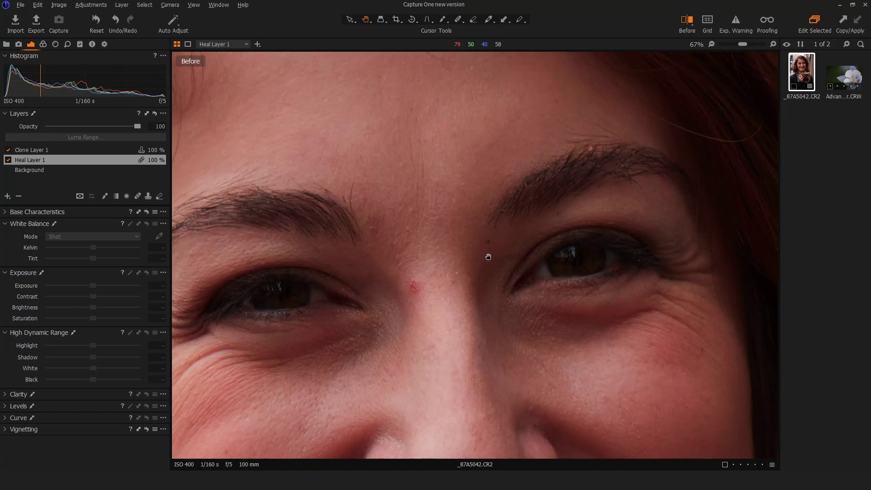
{"action": "key", "text": "ctrl+minus"}
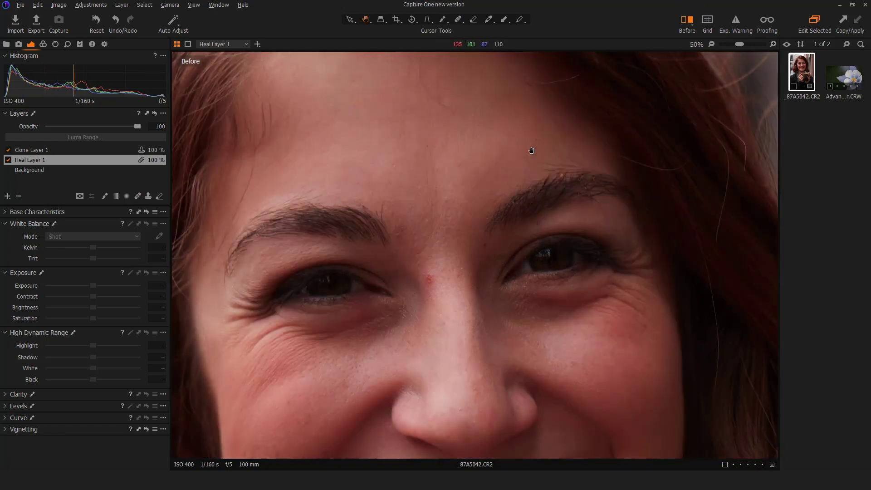
{"action": "key", "text": "y"}
{"action": "key", "text": "y"}
{"action": "key", "text": "y"}
{"action": "key", "text": "y"}
{"action": "key", "text": "y"}
{"action": "key", "text": "y"}
{"action": "key", "text": "y"}
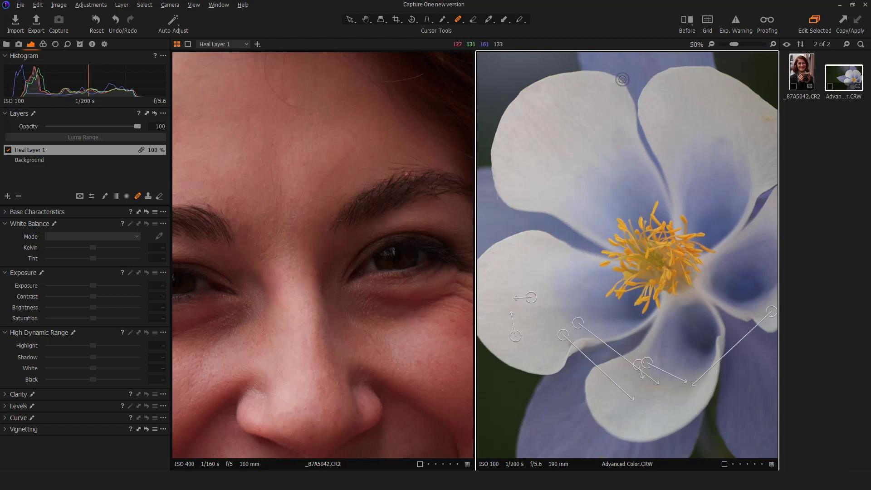
Step: Turn on the split before/after view and sweep the divider across the images
{"action": "key", "text": "y"}
{"action": "left_click_drag", "start_coordinate": [628, 252], "coordinate": [497, 301]}
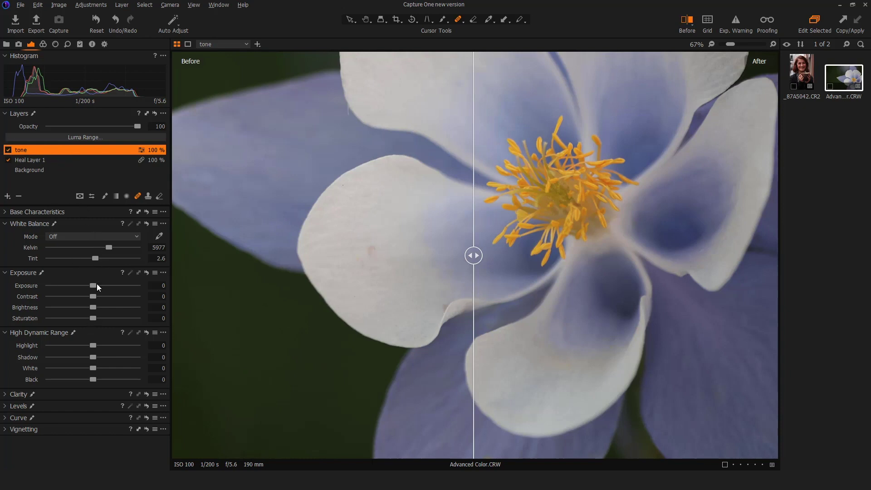
Step: Brighten exposure, raise saturation to 32, and lower highlights to -59 and blacks to -37
{"action": "left_click_drag", "start_coordinate": [96, 284], "coordinate": [105, 288]}
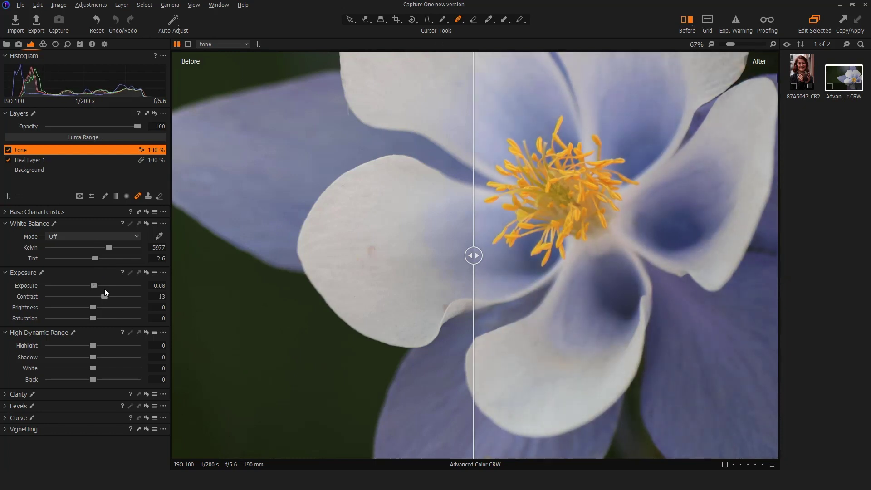
{"action": "left_click_drag", "start_coordinate": [93, 317], "coordinate": [107, 312]}
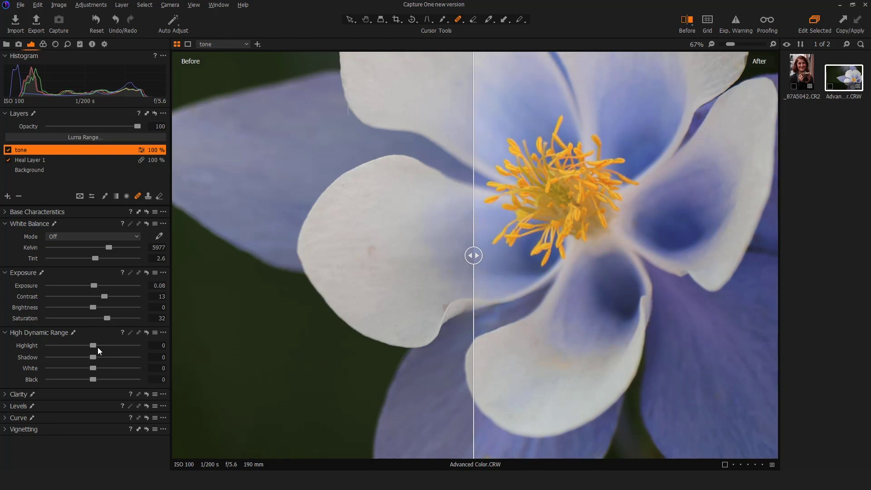
{"action": "left_click_drag", "start_coordinate": [92, 342], "coordinate": [69, 344]}
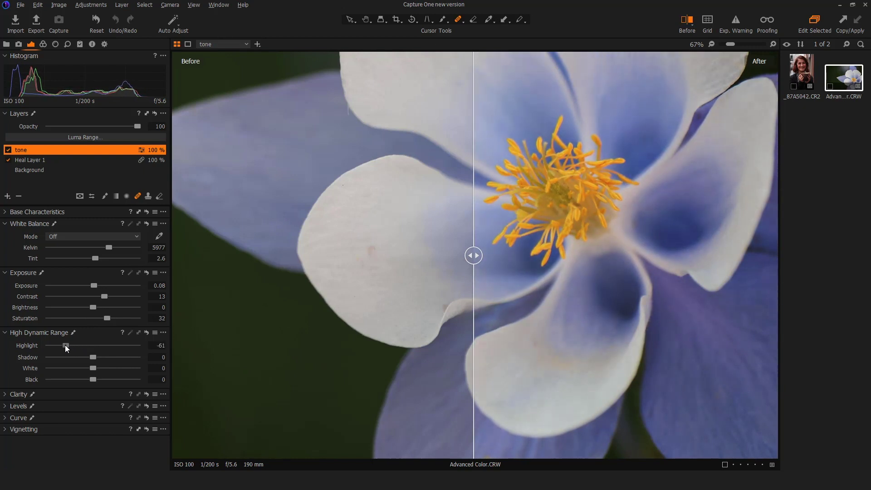
{"action": "left_click_drag", "start_coordinate": [93, 379], "coordinate": [76, 376]}
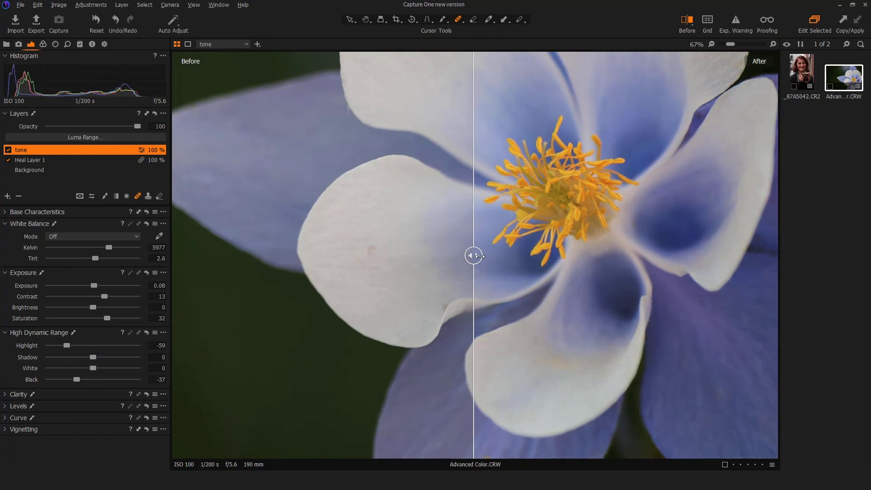
Step: Shift the divider, fine-tune exposure to 0.29, and compare against the original flower
{"action": "left_click_drag", "start_coordinate": [474, 255], "coordinate": [310, 254]}
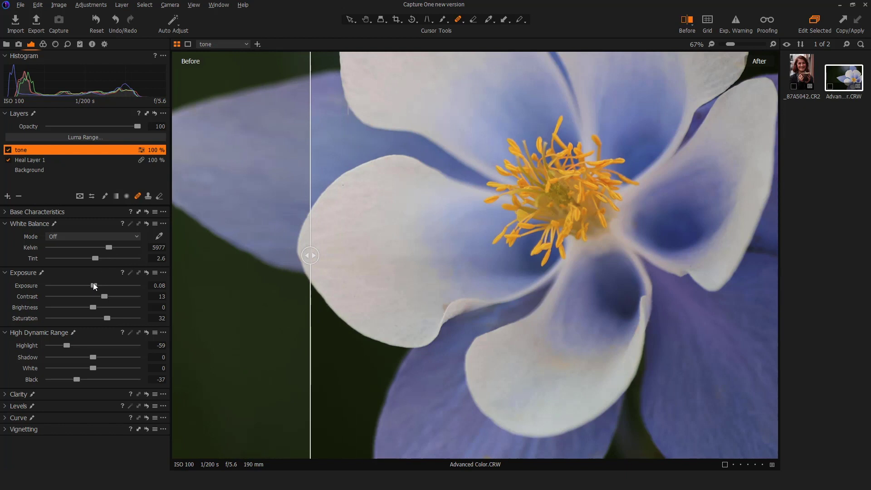
{"action": "mouse_move", "coordinate": [93, 283]}
{"action": "left_mouse_down"}
{"action": "mouse_move", "coordinate": [105, 278]}
{"action": "mouse_move", "coordinate": [96, 286]}
{"action": "left_mouse_up"}
{"action": "left_click_drag", "start_coordinate": [303, 252], "coordinate": [532, 256]}
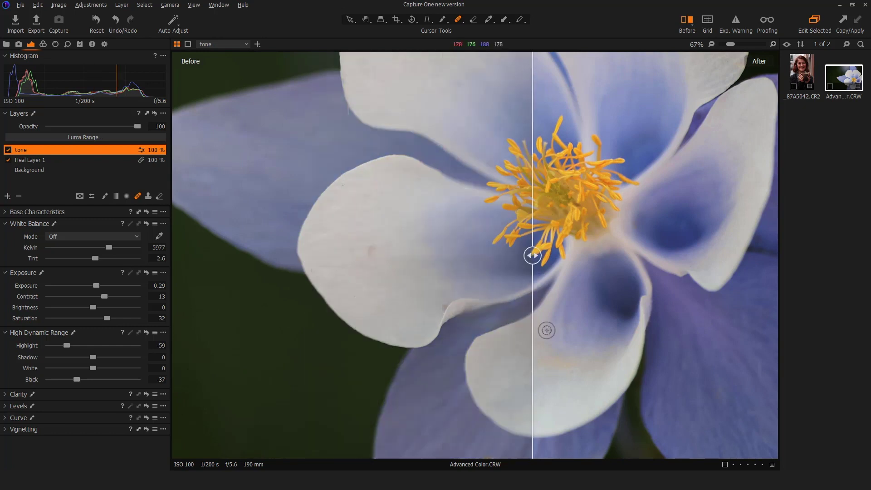
Step: Toggle the before/after view with Y until the full edited flower shows
{"action": "key", "text": "y"}
{"action": "key", "text": "y"}
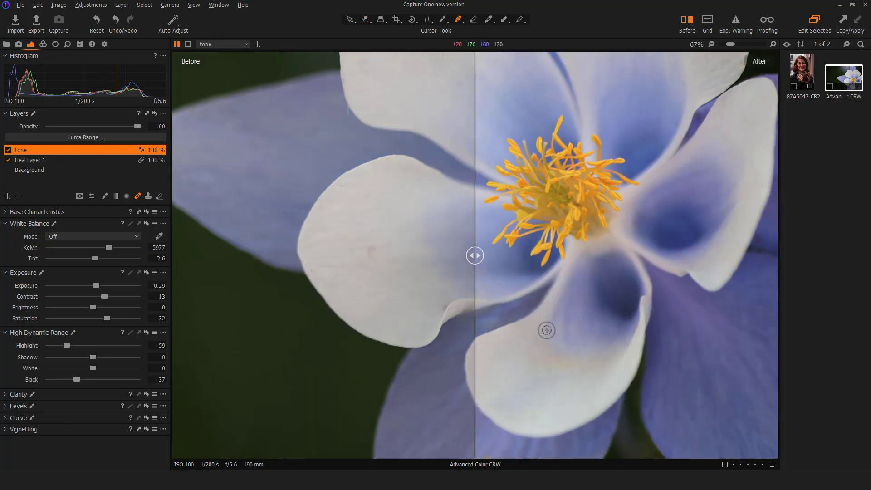
{"action": "key", "text": "y"}
{"action": "key", "text": "y"}
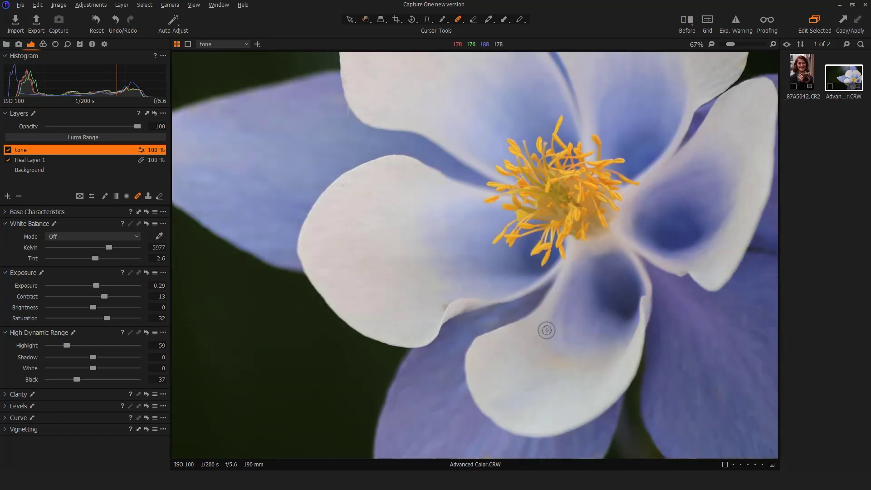
{"action": "key", "text": "y"}
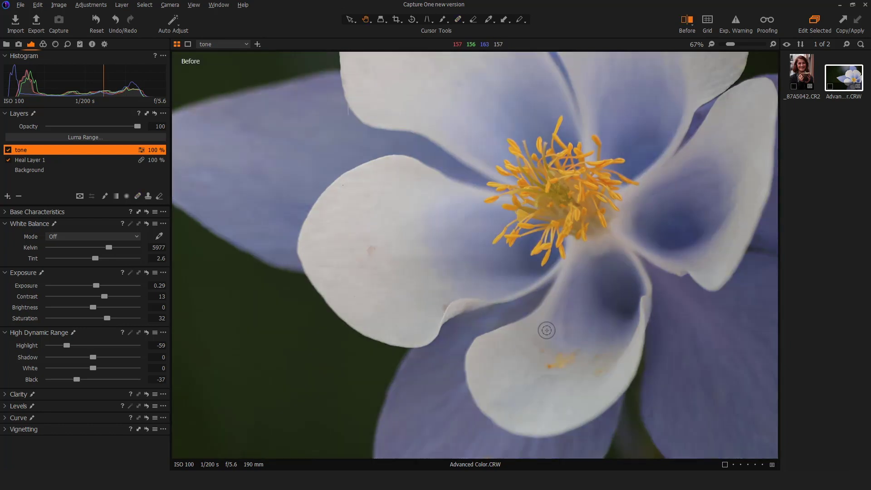
{"action": "key", "text": "y"}
{"action": "key", "text": "y"}
{"action": "key", "text": "y"}
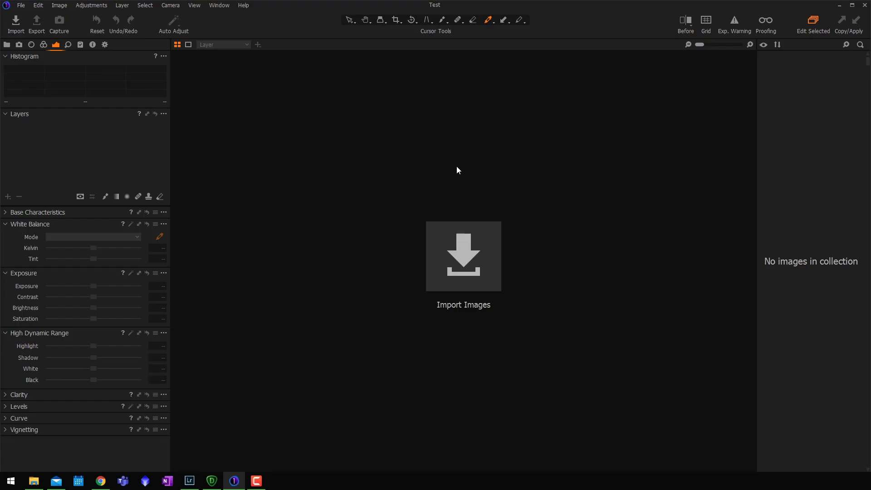
Step: Open the File menu
{"action": "left_click", "coordinate": [22, 6]}
Step: Choose File > Import Catalog > Lightroom Catalog
{"action": "mouse_move", "coordinate": [64, 80]}
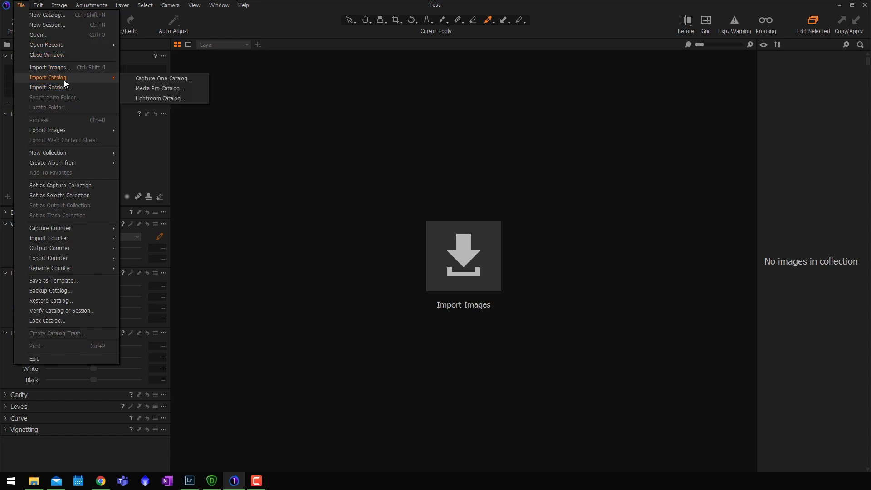
{"action": "left_click", "coordinate": [163, 99]}
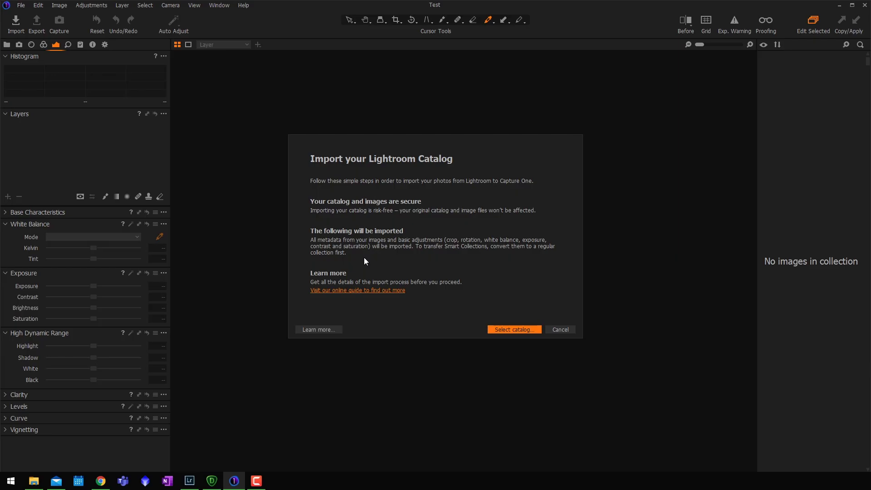
Step: Import LRTest.lrcat from Desktop > LRTest, bringing its 30 images into the Test catalog
{"action": "left_click", "coordinate": [508, 328]}
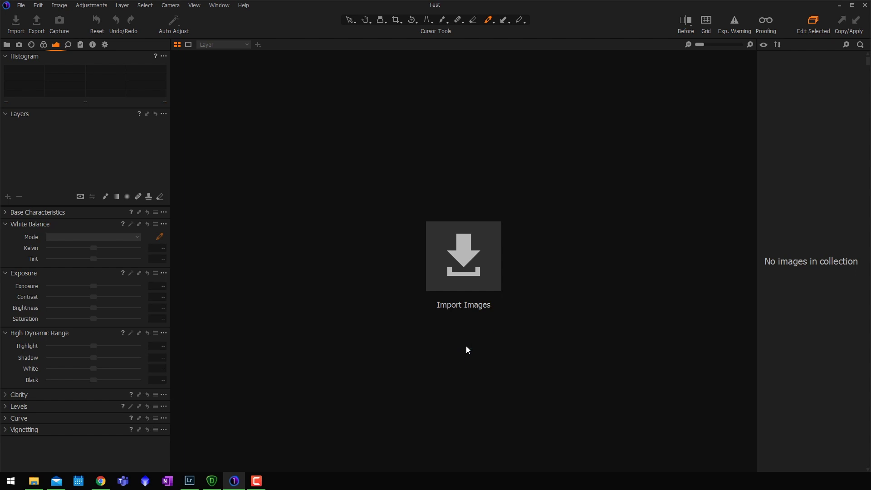
{"action": "left_click", "coordinate": [336, 186]}
{"action": "double_click", "coordinate": [329, 230]}
{"action": "left_click", "coordinate": [340, 248]}
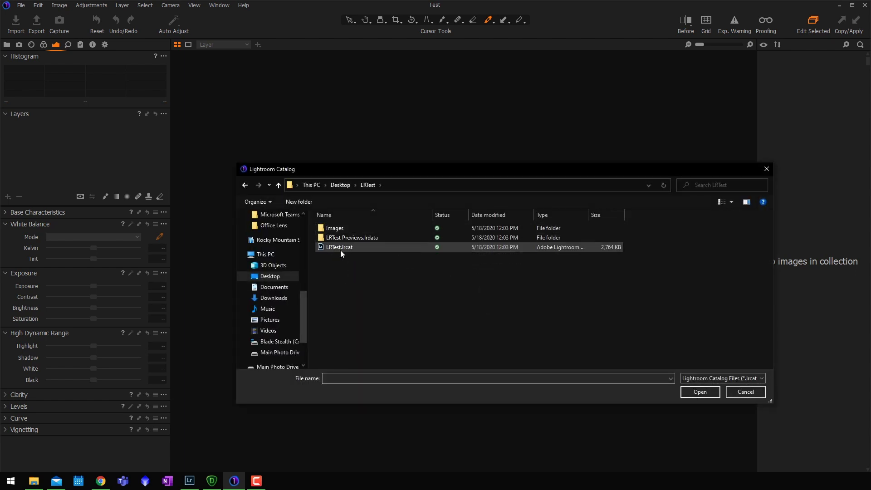
{"action": "left_click", "coordinate": [694, 393]}
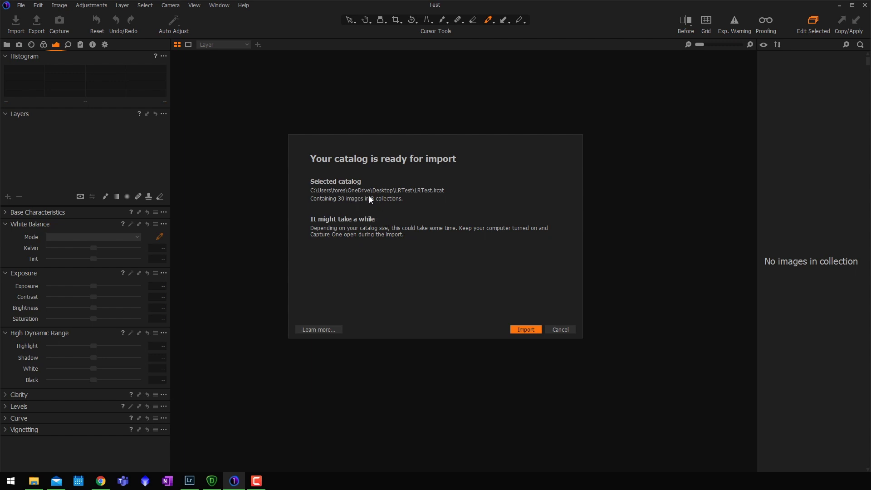
{"action": "left_click", "coordinate": [533, 330]}
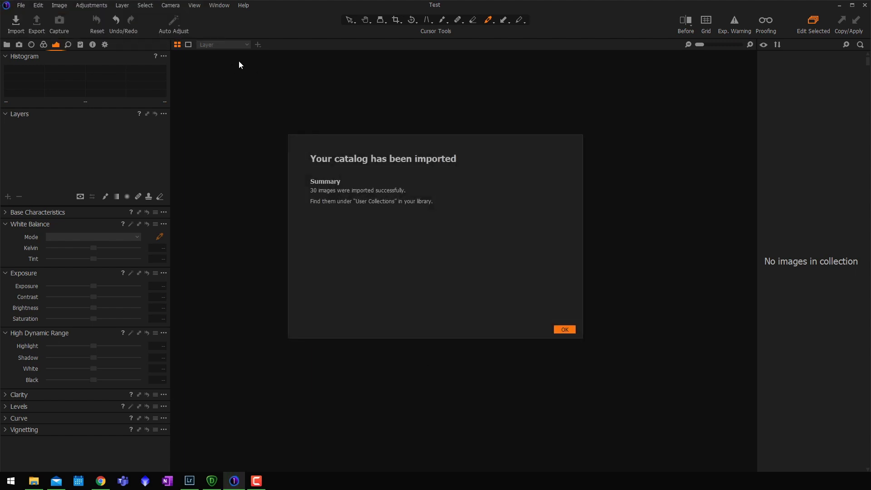
Step: In the Library tool, expand LRTest > Collections and the EDIT Examples group
{"action": "left_click", "coordinate": [561, 326]}
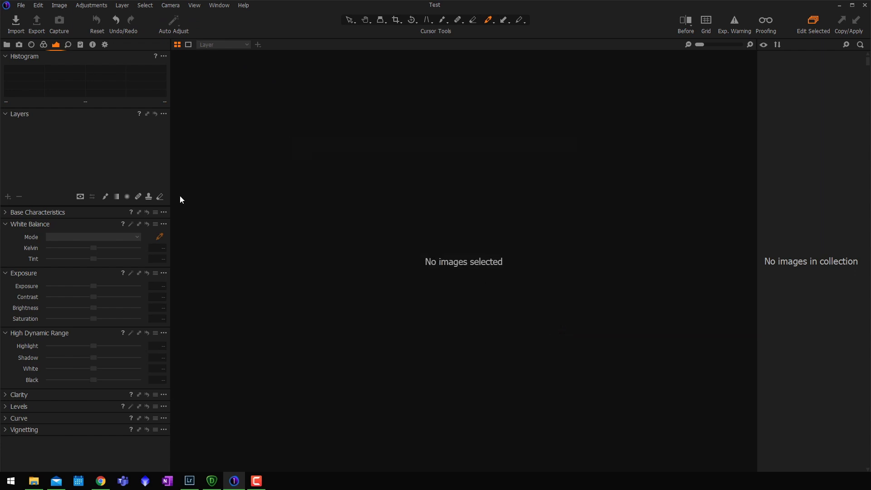
{"action": "left_click", "coordinate": [7, 45]}
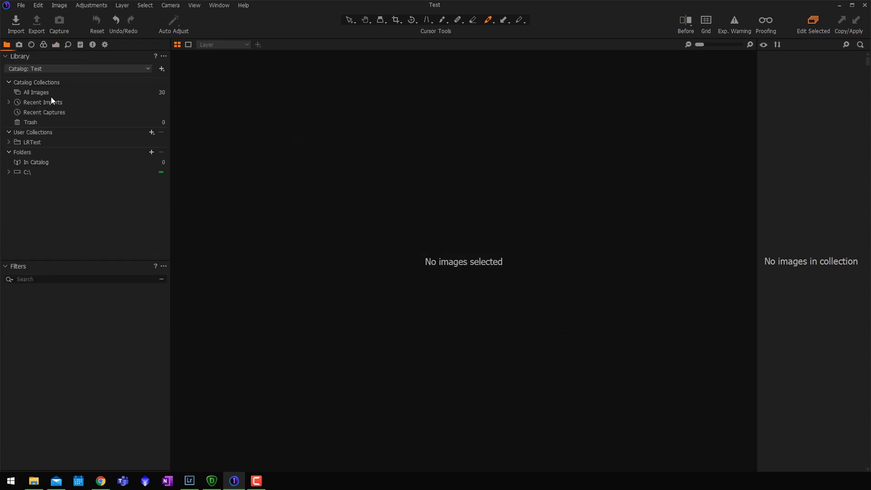
{"action": "left_click", "coordinate": [36, 143]}
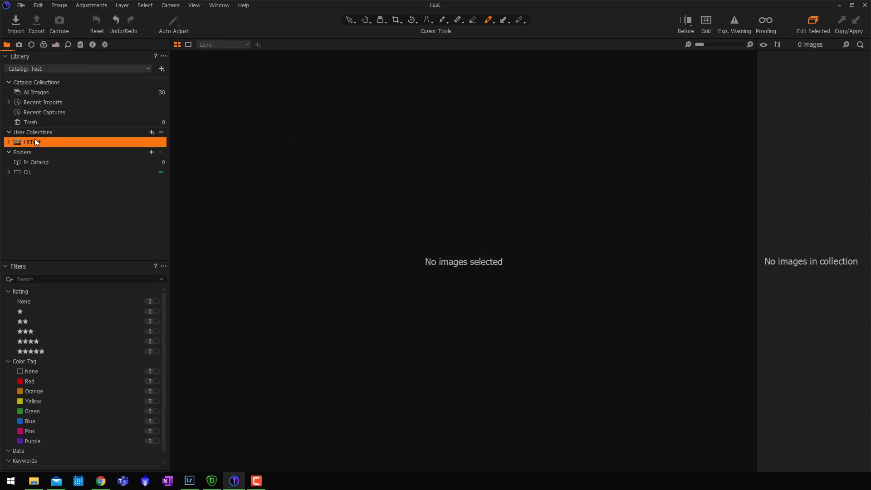
{"action": "left_click", "coordinate": [9, 143]}
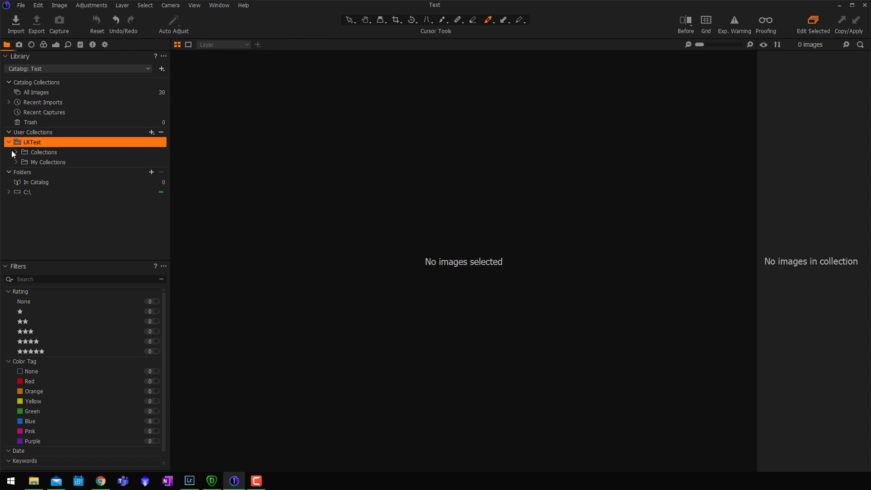
{"action": "left_click", "coordinate": [15, 152]}
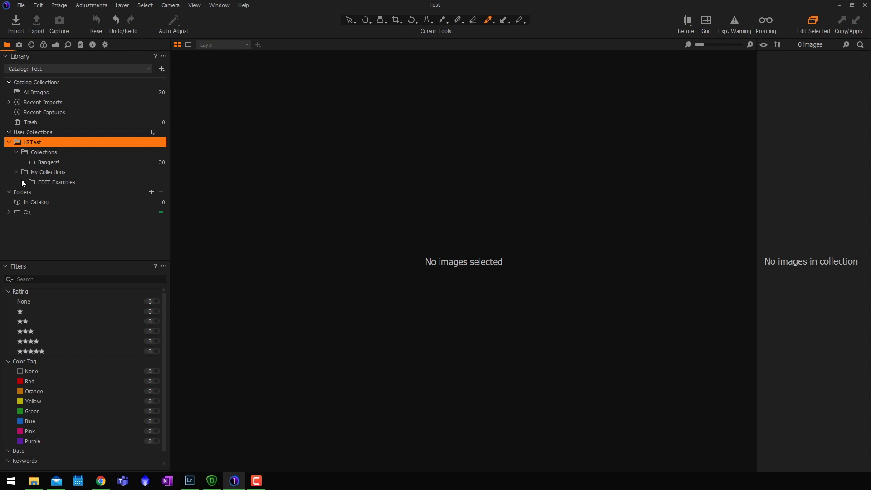
{"action": "left_click", "coordinate": [22, 181]}
Step: Show the Bangerz! collection, then view the cyclist photo and the _DSF4258.dng mountain photo
{"action": "left_click", "coordinate": [52, 160]}
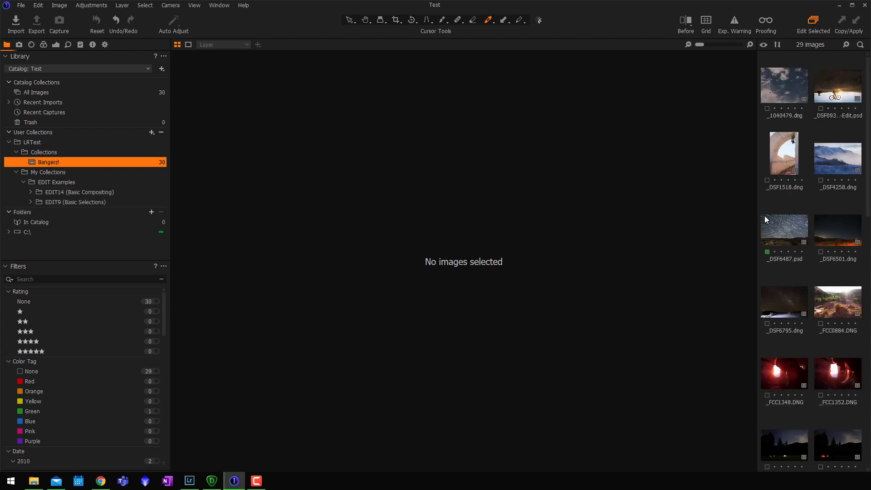
{"action": "left_click", "coordinate": [824, 97]}
{"action": "left_click", "coordinate": [836, 169]}
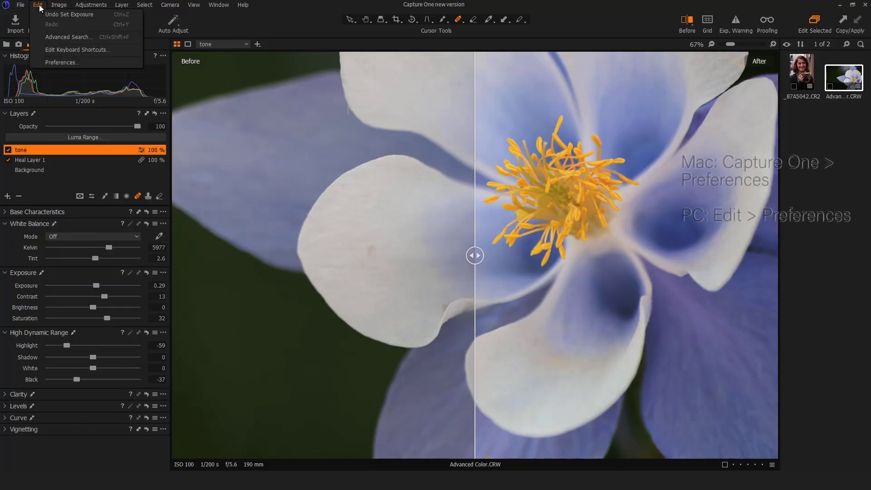
Step: Show the Update page of Preferences, set to check for updates weekly
{"action": "left_click", "coordinate": [51, 61]}
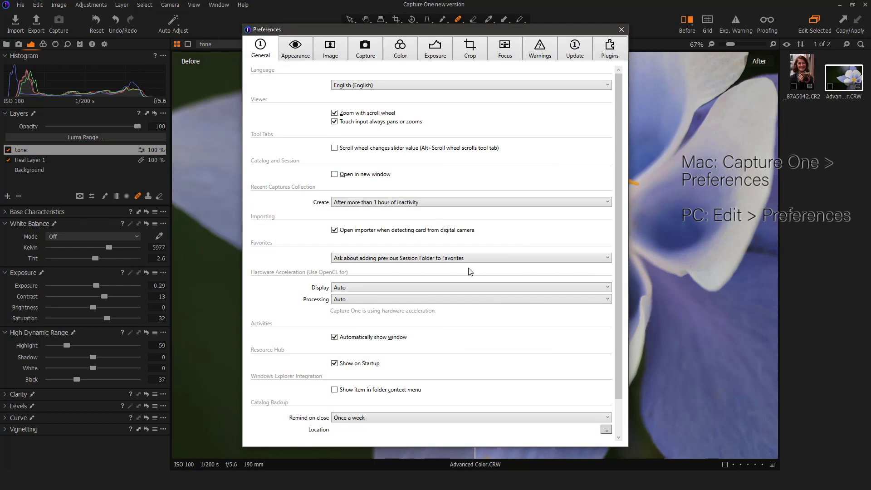
{"action": "left_click", "coordinate": [575, 48]}
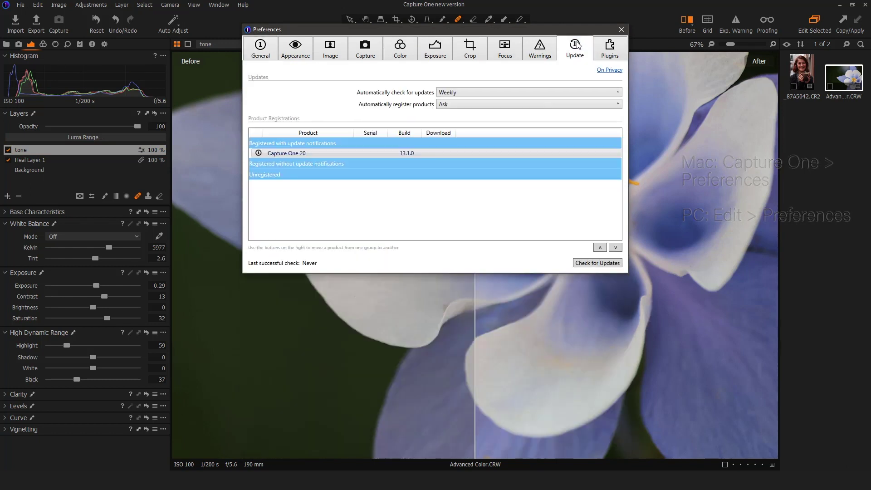